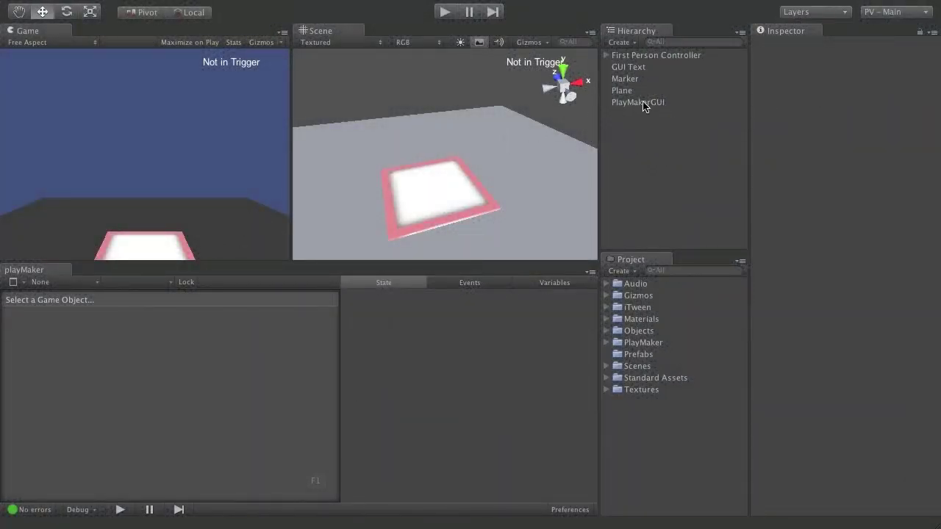
Select the red Marker object to show its components in the Inspector
{"action": "left_click", "coordinate": [643, 79]}
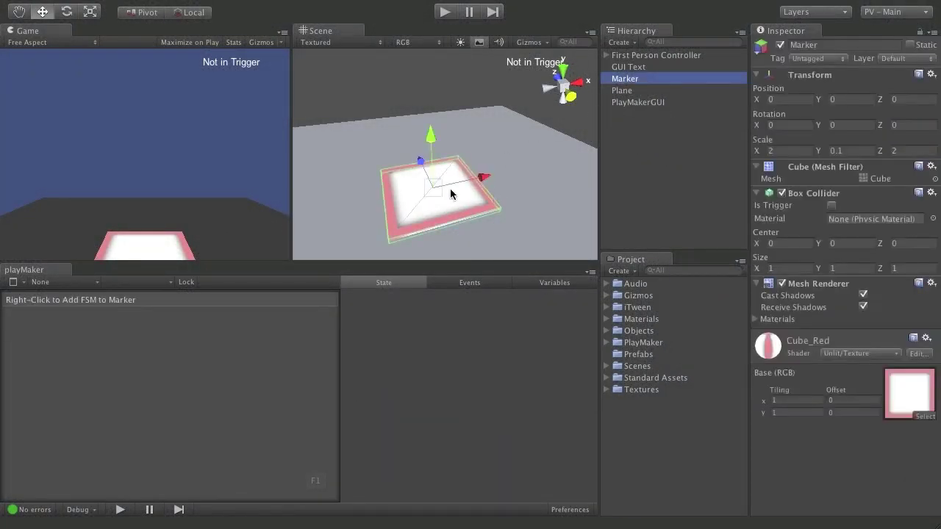
Orbit, pan and zoom the Scene view to look at the Marker from several angles
{"action": "mouse_move", "coordinate": [452, 190]}
{"action": "left_mouse_down", "text": "alt"}
{"action": "mouse_move", "coordinate": [421, 194]}
{"action": "mouse_move", "coordinate": [478, 97]}
{"action": "mouse_move", "coordinate": [384, 179]}
{"action": "mouse_move", "coordinate": [664, 199]}
{"action": "mouse_move", "coordinate": [504, 184]}
{"action": "mouse_move", "coordinate": [451, 278]}
{"action": "mouse_move", "coordinate": [480, 181]}
{"action": "left_mouse_up", "text": "alt"}
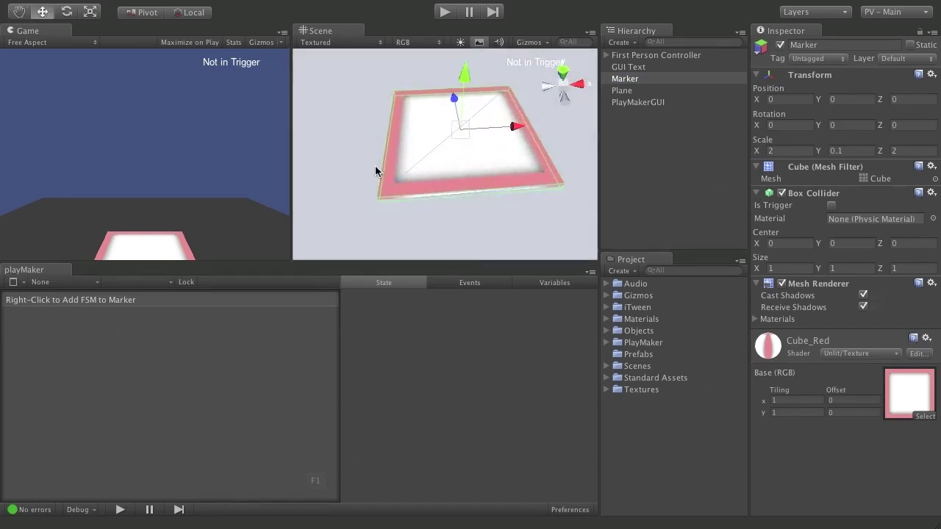
{"action": "mouse_move", "coordinate": [483, 53]}
{"action": "left_mouse_down", "text": "alt"}
{"action": "mouse_move", "coordinate": [481, 136]}
{"action": "mouse_move", "coordinate": [441, 204]}
{"action": "mouse_move", "coordinate": [446, 176]}
{"action": "left_mouse_up", "text": "alt"}
{"action": "mouse_move", "coordinate": [446, 177]}
{"action": "right_mouse_down", "text": "alt"}
{"action": "mouse_move", "coordinate": [450, 155]}
{"action": "mouse_move", "coordinate": [436, 160]}
{"action": "right_mouse_up", "text": "alt"}
{"action": "mouse_move", "coordinate": [436, 160]}
{"action": "middle_mouse_down"}
{"action": "mouse_move", "coordinate": [485, 156]}
{"action": "mouse_move", "coordinate": [441, 131]}
{"action": "mouse_move", "coordinate": [461, 131]}
{"action": "middle_mouse_up"}
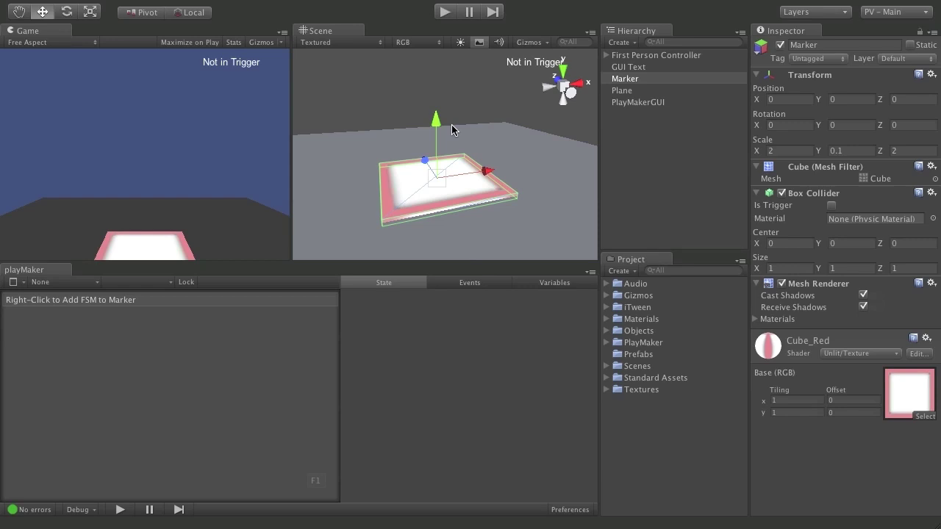
{"action": "mouse_move", "coordinate": [451, 127]}
{"action": "left_mouse_down", "text": "alt"}
{"action": "mouse_move", "coordinate": [491, 115]}
{"action": "mouse_move", "coordinate": [465, 164]}
{"action": "mouse_move", "coordinate": [415, 206]}
{"action": "left_mouse_up", "text": "alt"}
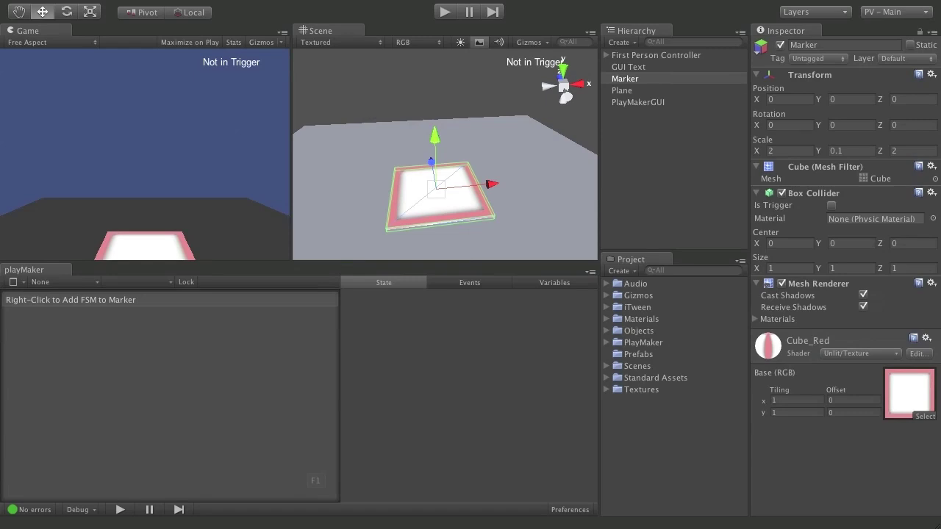
Create a new cube and place it at position 0, 1, 0
{"action": "mouse_move", "coordinate": [3, 9]}
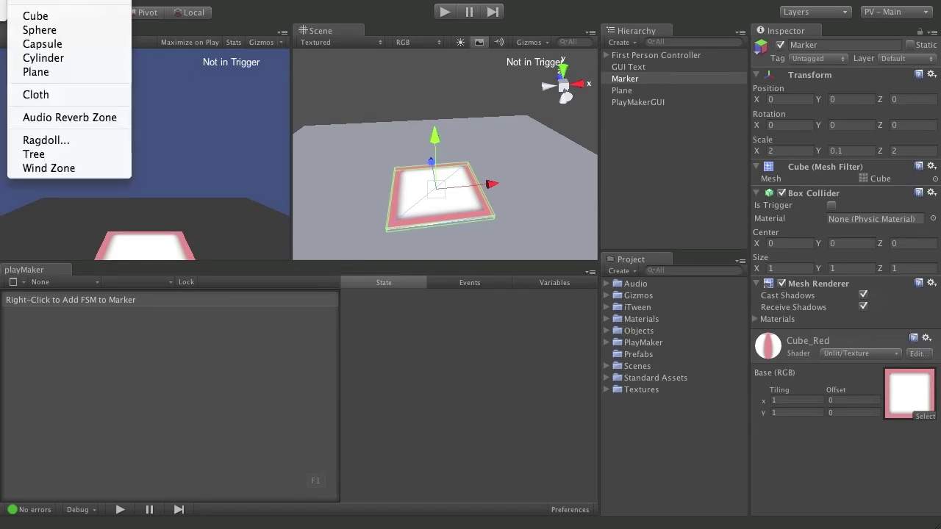
{"action": "left_click", "coordinate": [63, 16]}
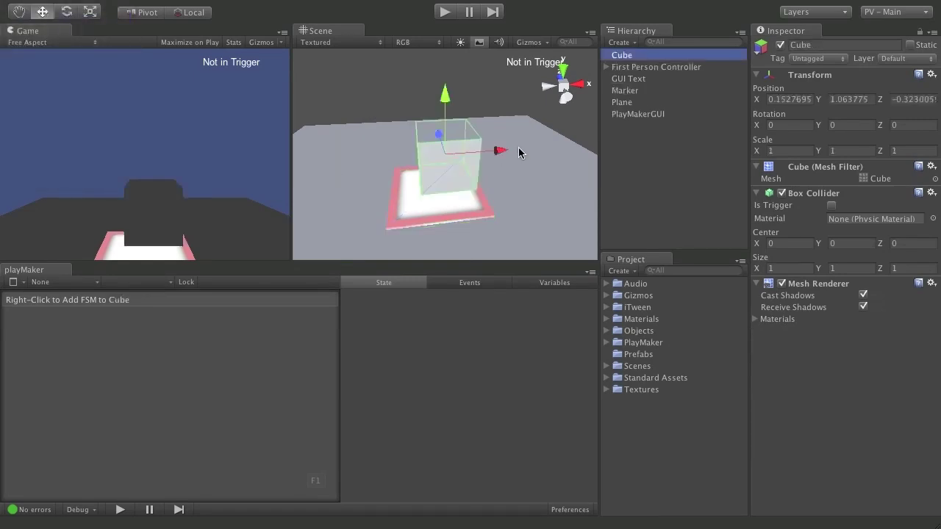
{"action": "left_click", "coordinate": [797, 99]}
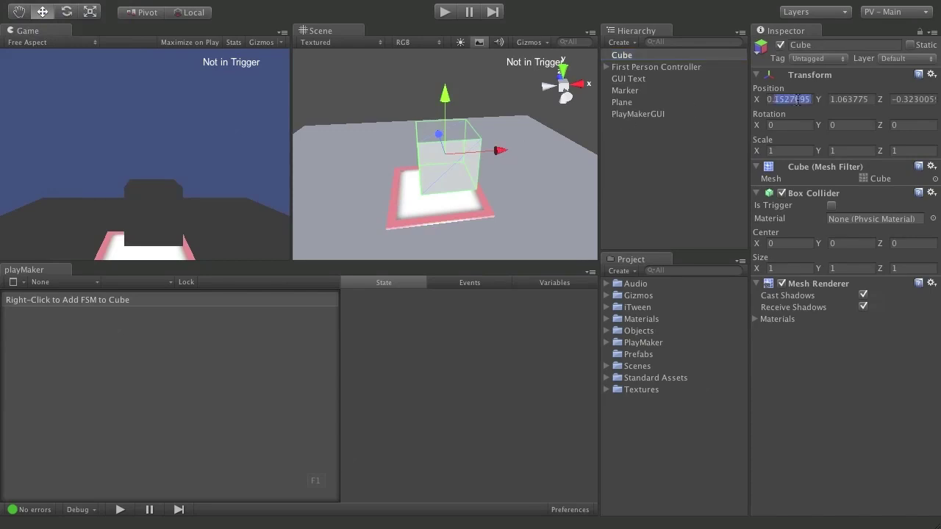
{"action": "type", "text": "0"}
{"action": "left_click", "coordinate": [851, 100]}
{"action": "type", "text": "1.0"}
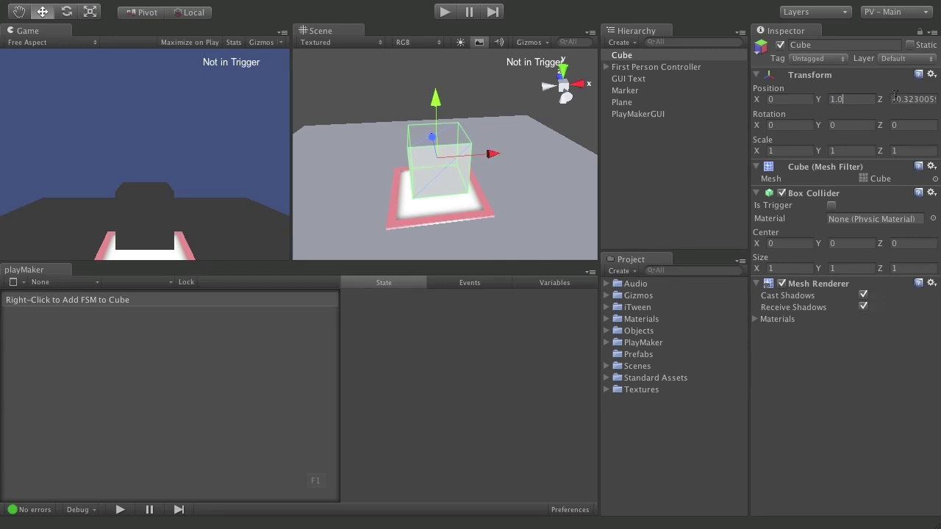
{"action": "left_click", "coordinate": [928, 100]}
{"action": "type", "text": "0"}
{"action": "left_click_drag", "start_coordinate": [454, 195], "coordinate": [489, 182], "text": "alt"}
Scale the cube to 2, 2, 2 so it encloses the Marker
{"action": "left_click", "coordinate": [761, 151]}
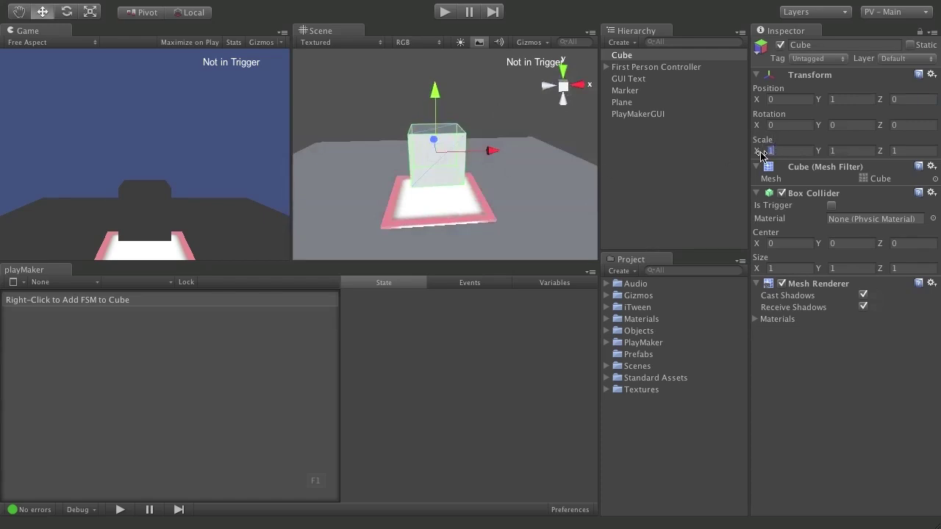
{"action": "type", "text": "2"}
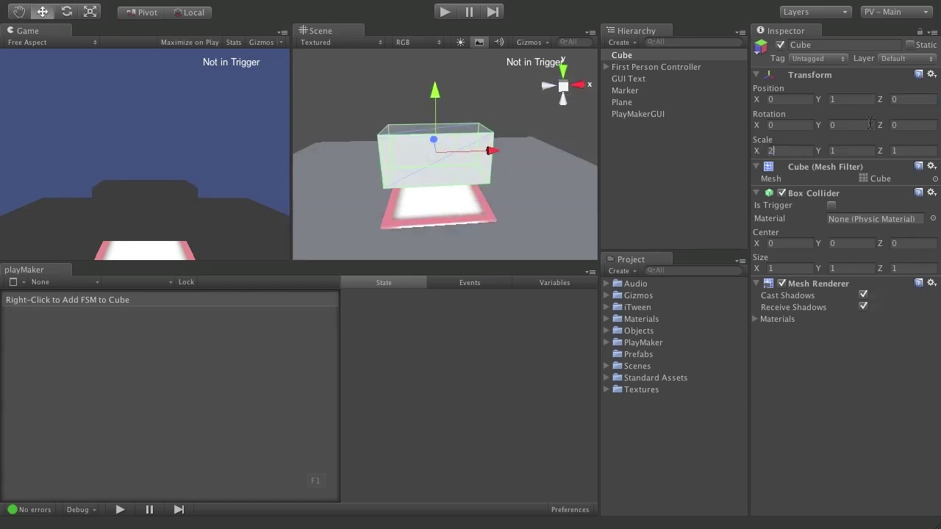
{"action": "left_click", "coordinate": [840, 151]}
{"action": "type", "text": "2"}
{"action": "key", "text": "Tab"}
{"action": "type", "text": "2"}
{"action": "left_click_drag", "start_coordinate": [414, 189], "coordinate": [471, 124], "text": "alt"}
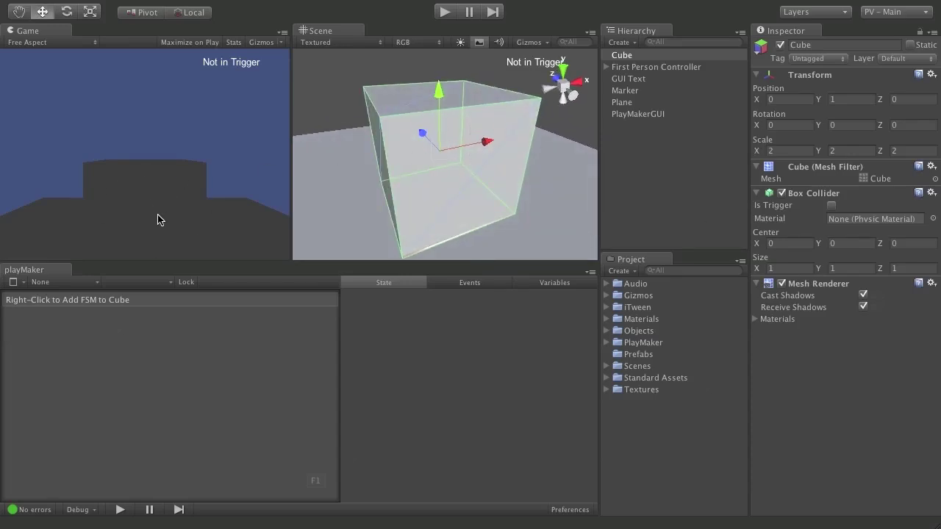
Remove the cube's Mesh Renderer component, leaving only its Box Collider outline
{"action": "left_click", "coordinate": [855, 285]}
{"action": "left_click", "coordinate": [857, 286]}
{"action": "right_click", "coordinate": [846, 285]}
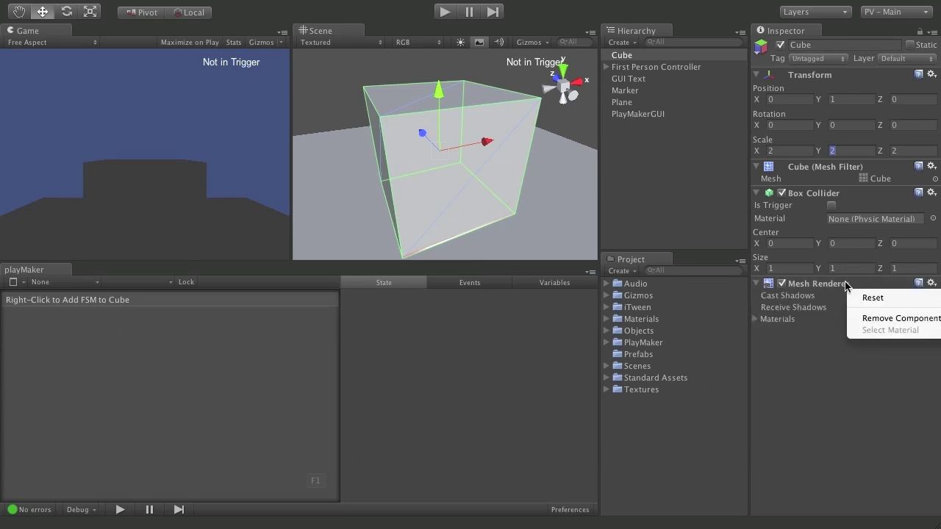
{"action": "left_click", "coordinate": [892, 320]}
{"action": "right_click_drag", "start_coordinate": [515, 194], "coordinate": [487, 143], "text": "alt"}
{"action": "left_click_drag", "start_coordinate": [487, 142], "coordinate": [444, 155], "text": "alt"}
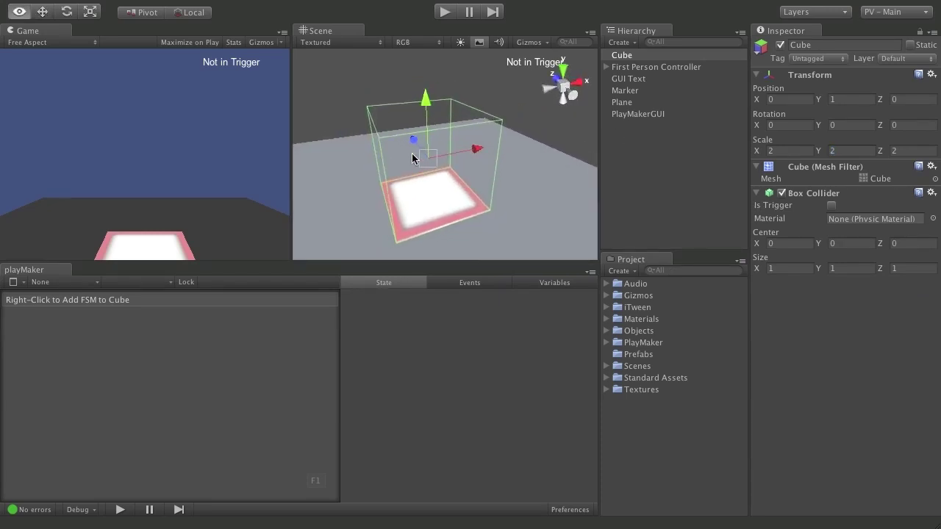
{"action": "middle_click_drag", "start_coordinate": [412, 152], "coordinate": [482, 141]}
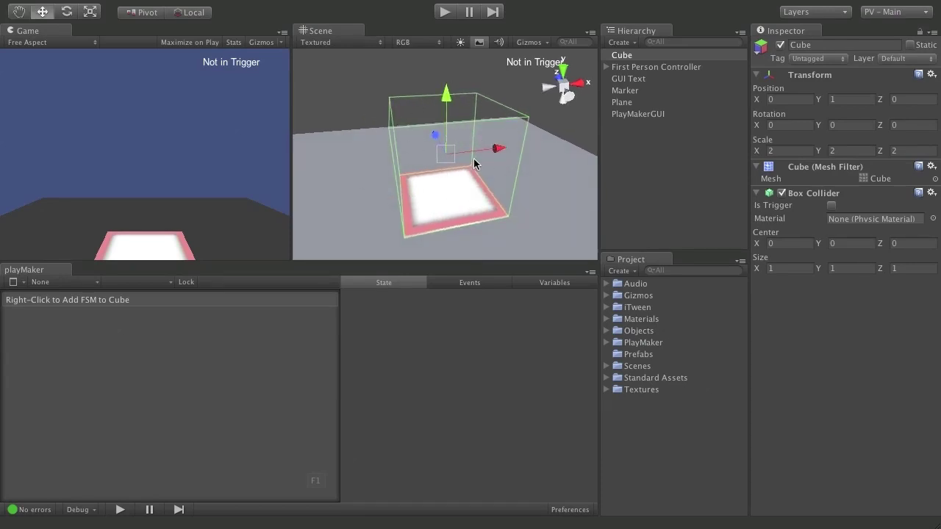
Tick Is Trigger on the cube's Box Collider and rename the cube t_TestTrigger
{"action": "left_click", "coordinate": [833, 207]}
{"action": "left_click", "coordinate": [622, 58]}
{"action": "left_click", "coordinate": [624, 57]}
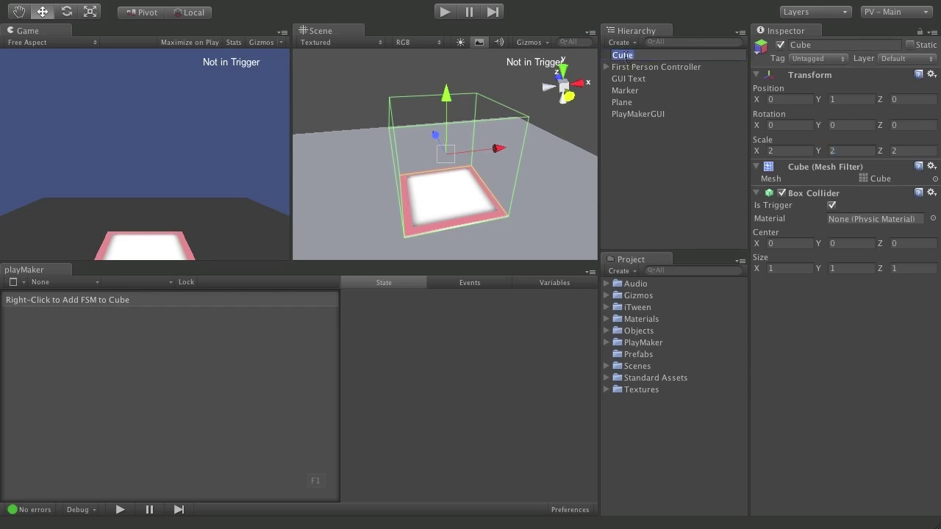
{"action": "key", "text": "BackSpace"}
{"action": "type", "text": "t"}
{"action": "type", "text": "_TestTrigger"}
{"action": "key", "text": "Return"}
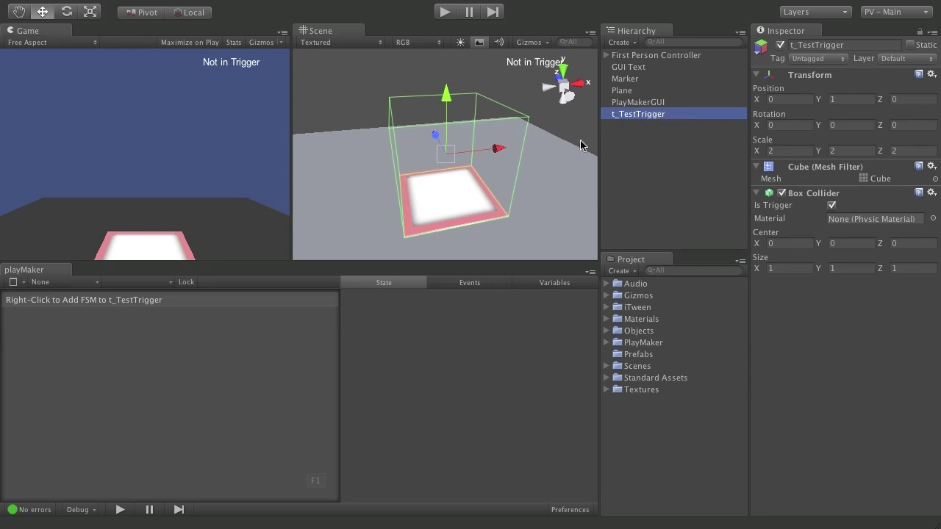
{"action": "left_click", "coordinate": [639, 90]}
{"action": "left_click", "coordinate": [641, 79]}
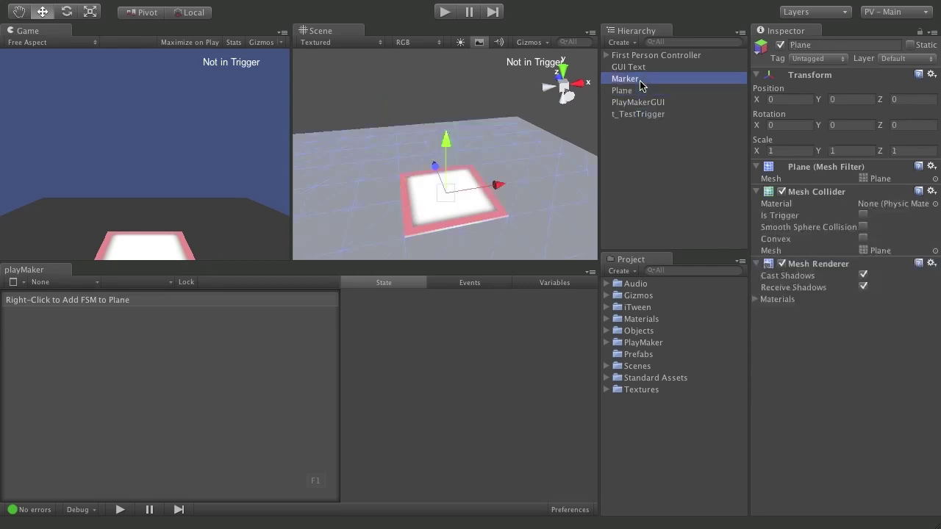
{"action": "left_click", "coordinate": [644, 67]}
{"action": "left_click", "coordinate": [626, 79]}
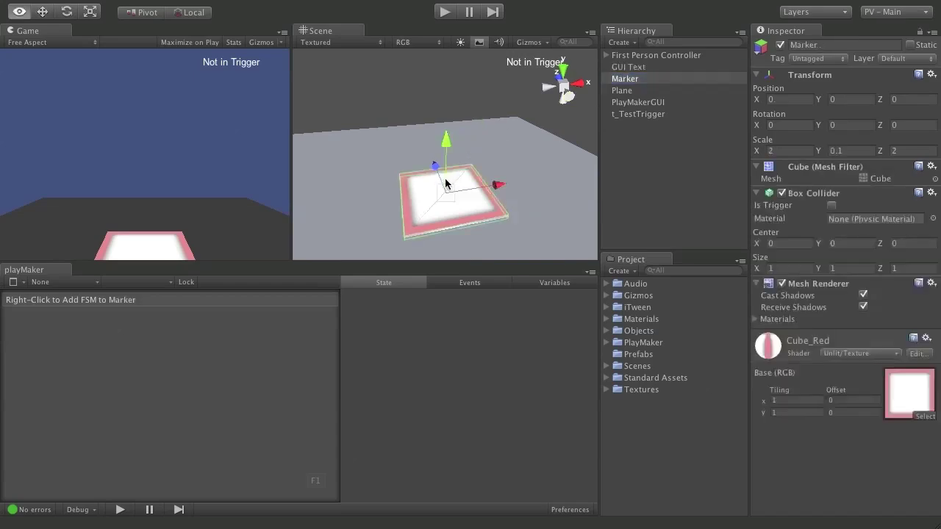
{"action": "mouse_move", "coordinate": [411, 144]}
{"action": "left_mouse_down", "text": "alt"}
{"action": "mouse_move", "coordinate": [383, 138]}
{"action": "mouse_move", "coordinate": [400, 133]}
{"action": "left_mouse_up", "text": "alt"}
{"action": "left_click", "coordinate": [418, 154]}
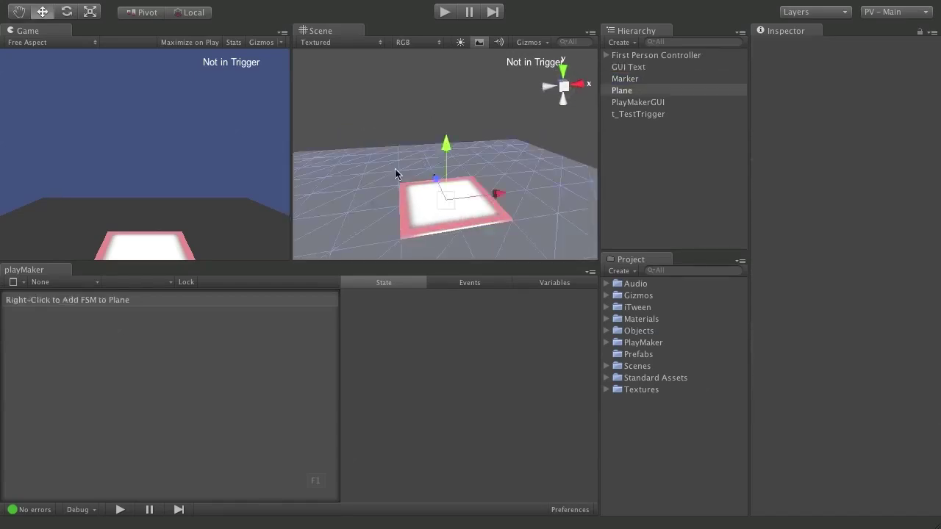
{"action": "left_click", "coordinate": [651, 116]}
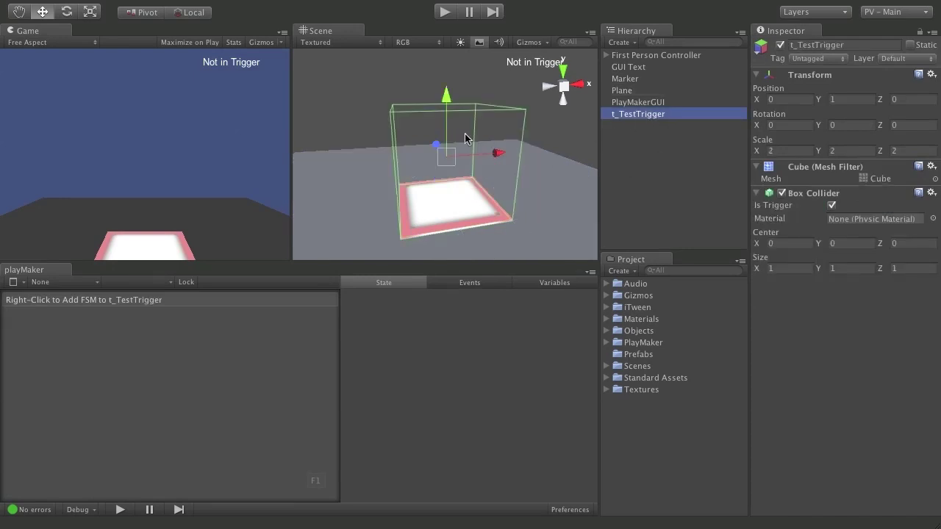
{"action": "key", "text": "alt"}
{"action": "left_click_drag", "start_coordinate": [425, 152], "coordinate": [541, 154], "text": "alt"}
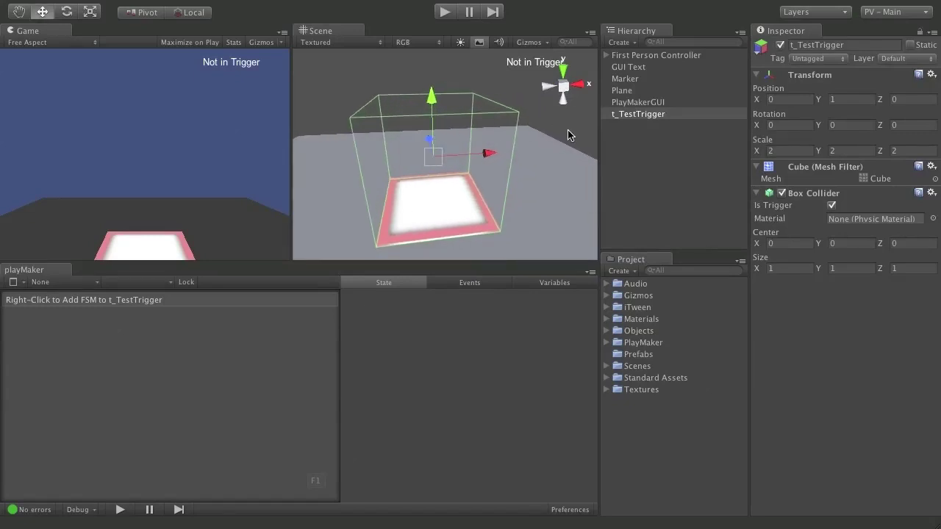
{"action": "left_click_drag", "start_coordinate": [511, 141], "coordinate": [419, 154], "text": "alt"}
{"action": "left_click_drag", "start_coordinate": [424, 144], "coordinate": [460, 118], "text": "alt"}
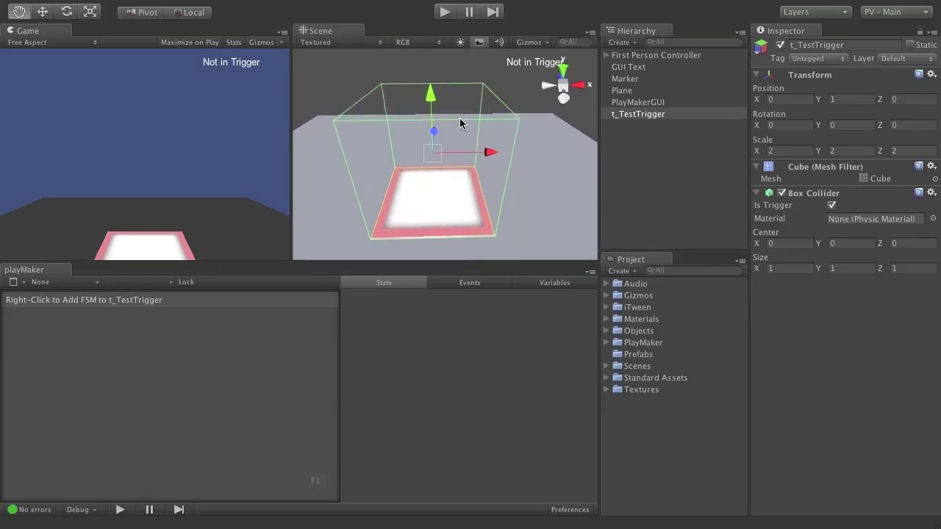
{"action": "left_click", "coordinate": [673, 114]}
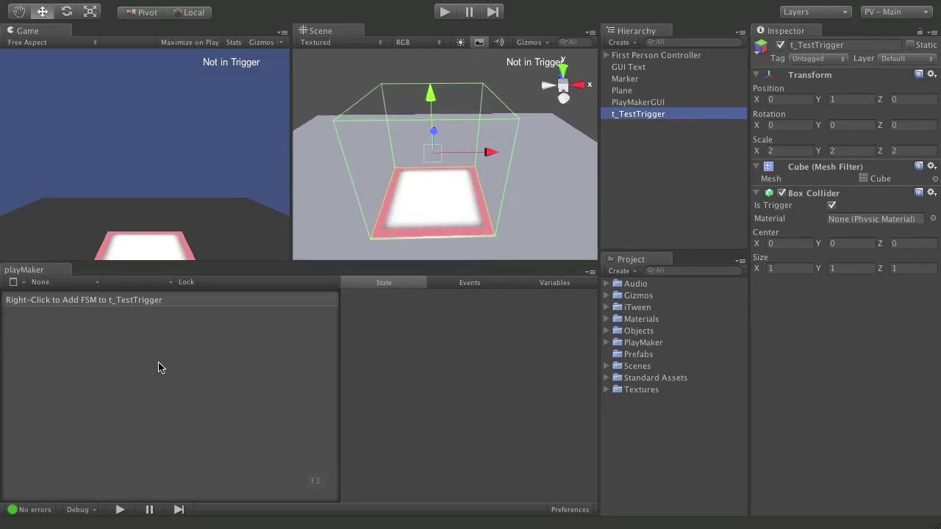
Add a new FSM to t_TestTrigger, move State 1 top-left and rename it Listener
{"action": "right_click", "coordinate": [102, 378]}
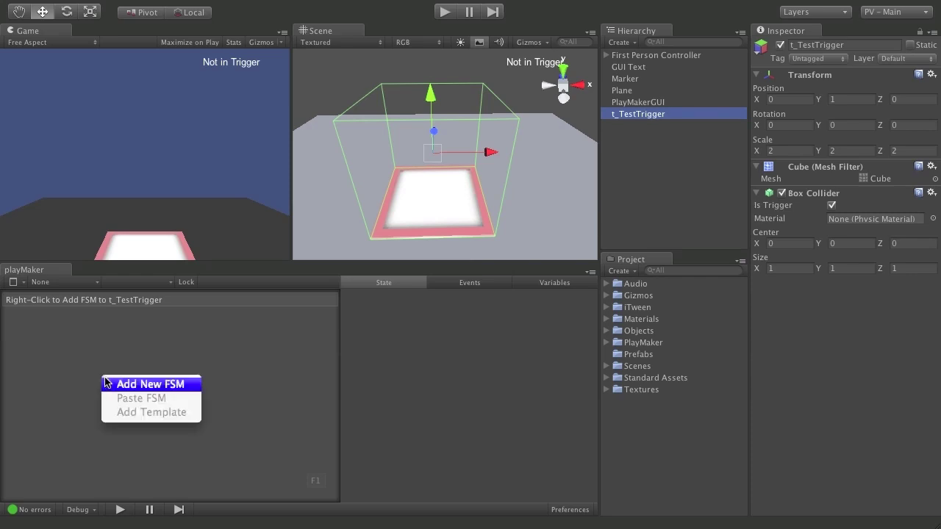
{"action": "left_click", "coordinate": [197, 391]}
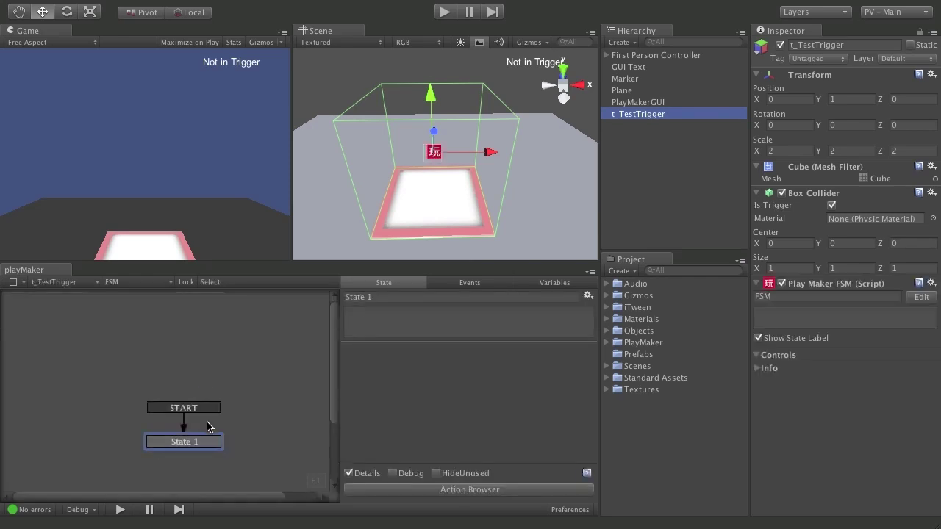
{"action": "left_click", "coordinate": [132, 399]}
{"action": "left_click_drag", "start_coordinate": [131, 399], "coordinate": [83, 357]}
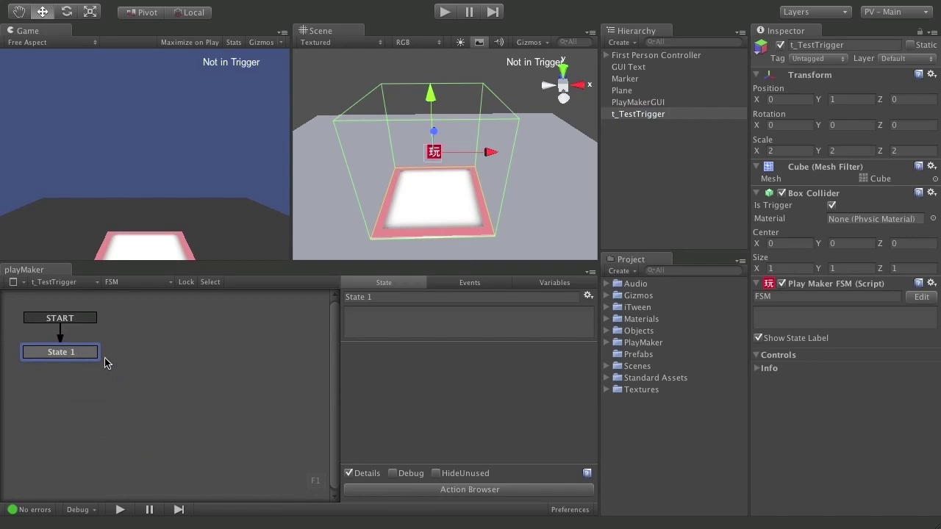
{"action": "left_click", "coordinate": [382, 302]}
{"action": "type", "text": "Listener"}
Search the Action Browser for 'trigger' and add Trigger Event to the Listener state
{"action": "left_click", "coordinate": [520, 491]}
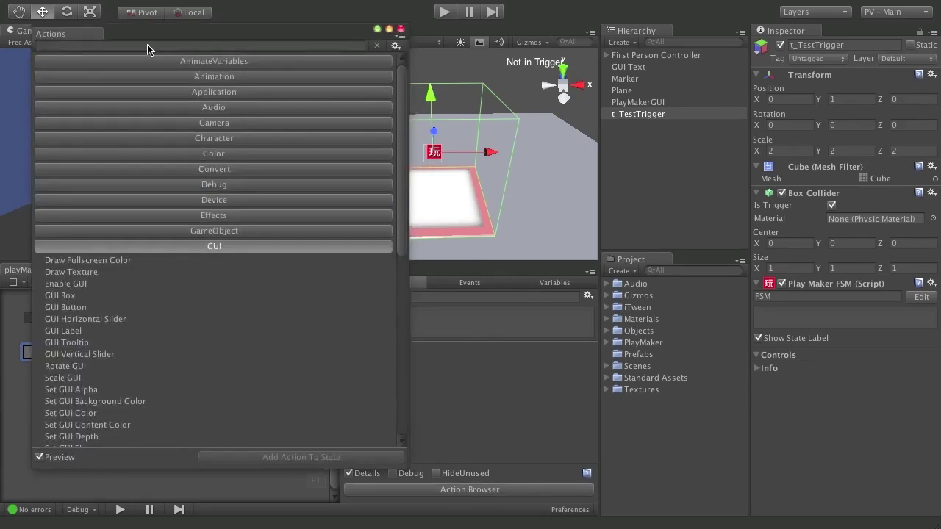
{"action": "type", "text": "trigger"}
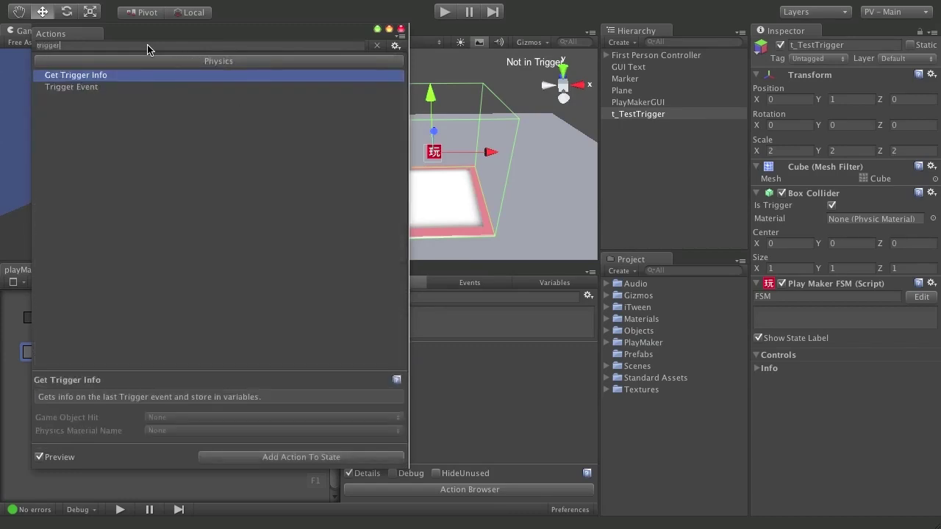
{"action": "key", "text": "Down"}
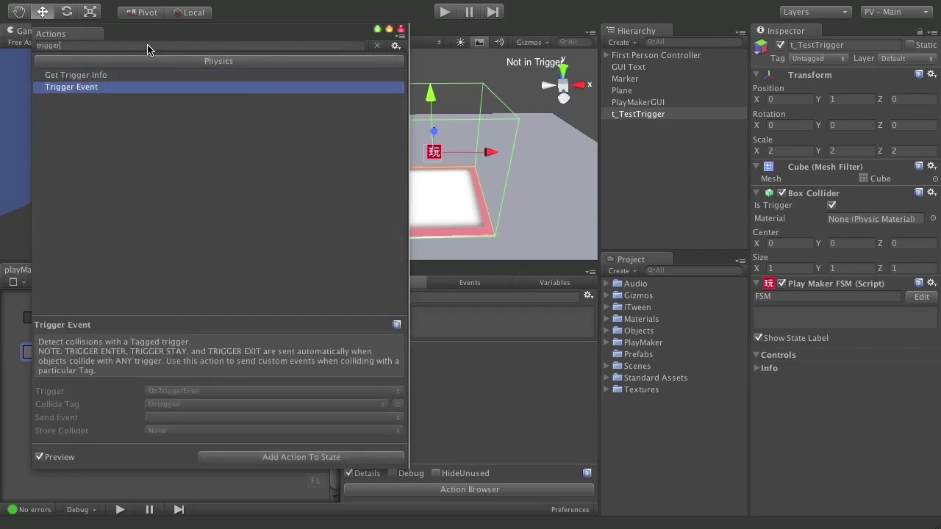
{"action": "key", "text": "Return"}
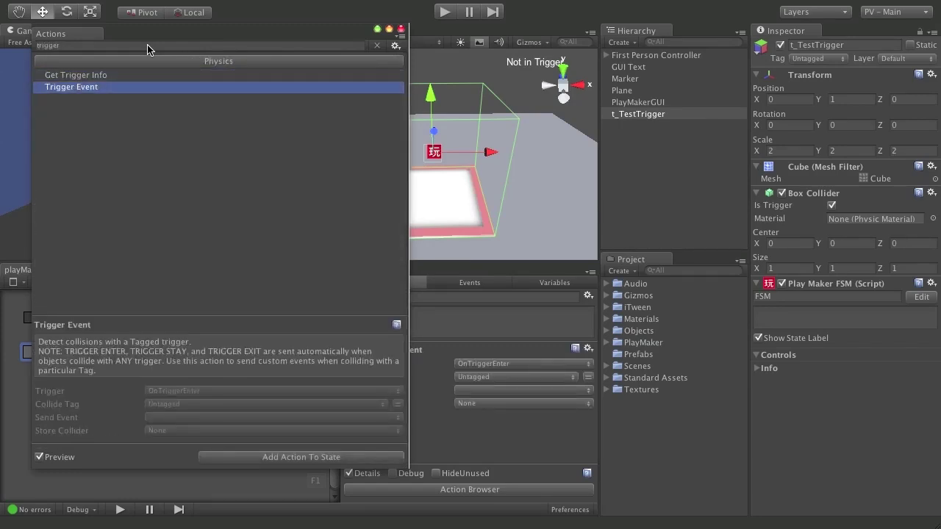
{"action": "key", "text": "Escape"}
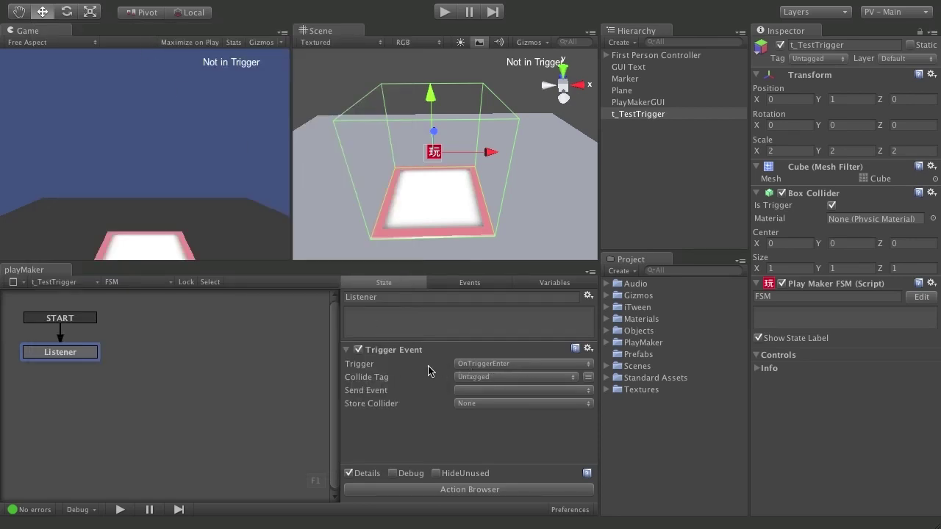
Show the Trigger Event's trigger options: OnTriggerEnter, OnTriggerStay and OnTriggerExit
{"action": "left_click", "coordinate": [556, 364]}
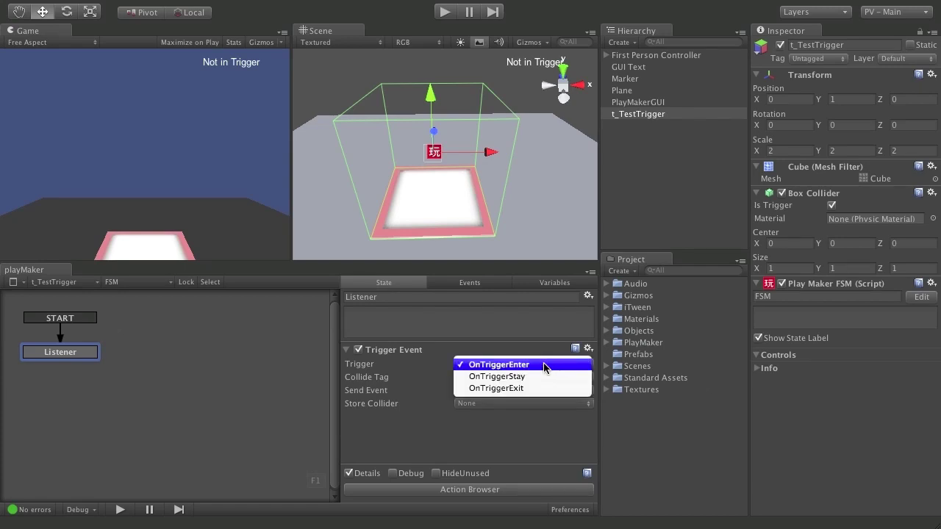